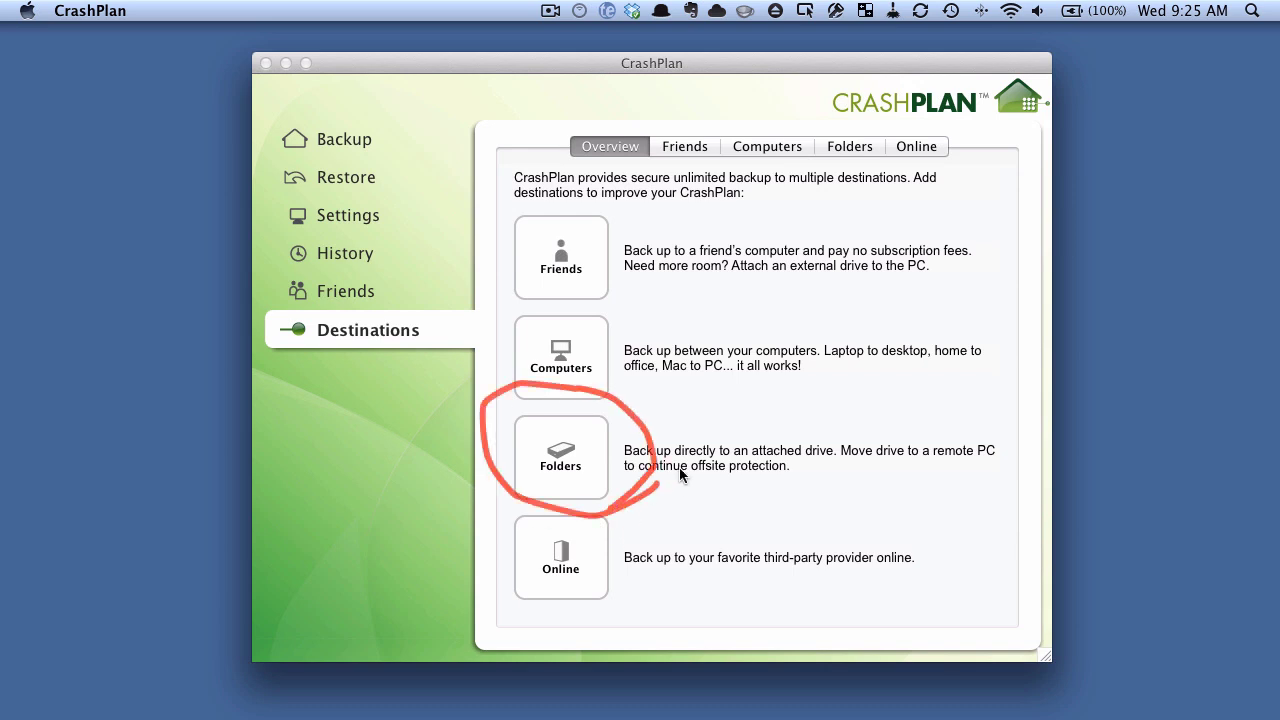
Add the BACKUP2 drive as a local folder backup destination.
{"action": "left_click", "coordinate": [543, 452]}
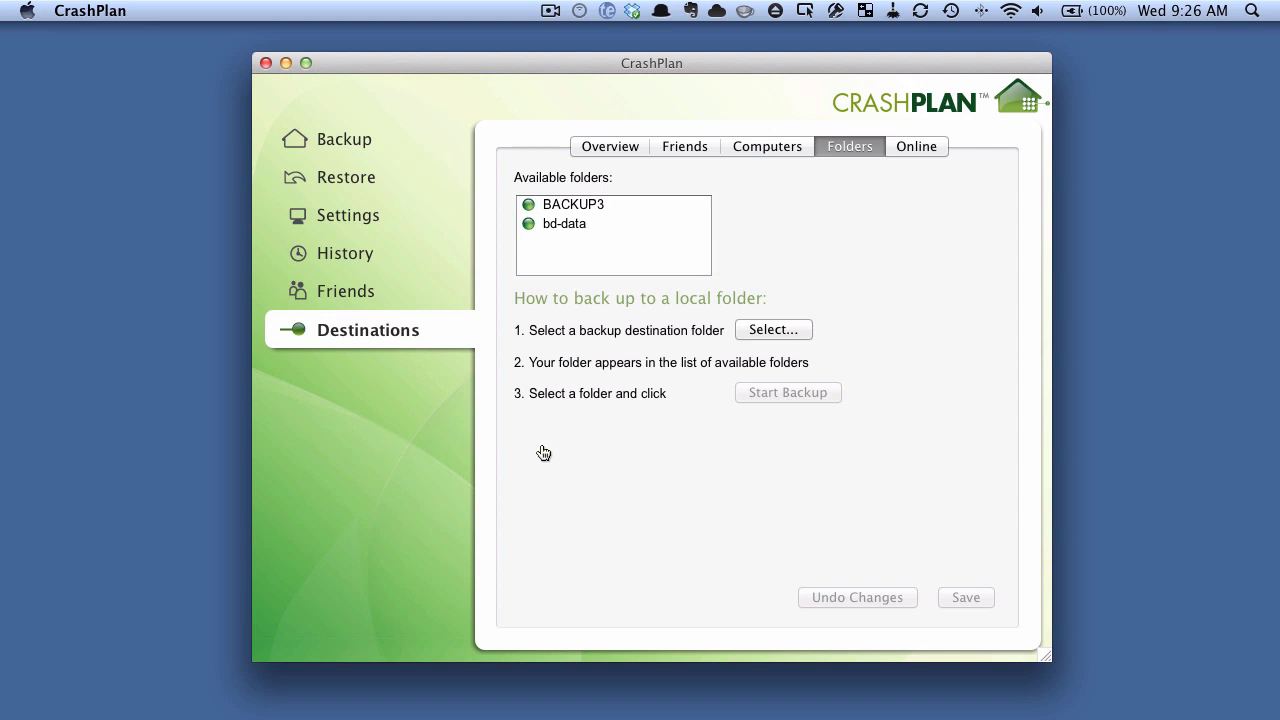
{"action": "left_click", "coordinate": [765, 329]}
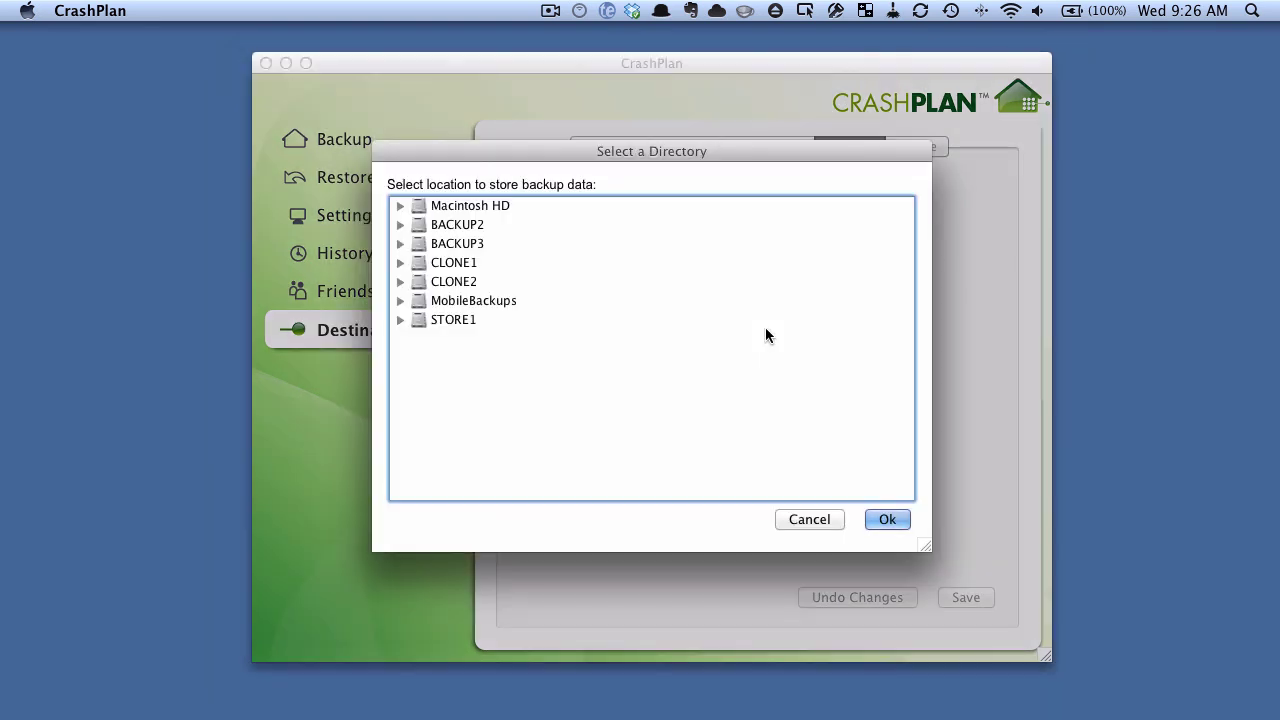
{"action": "left_click", "coordinate": [457, 226]}
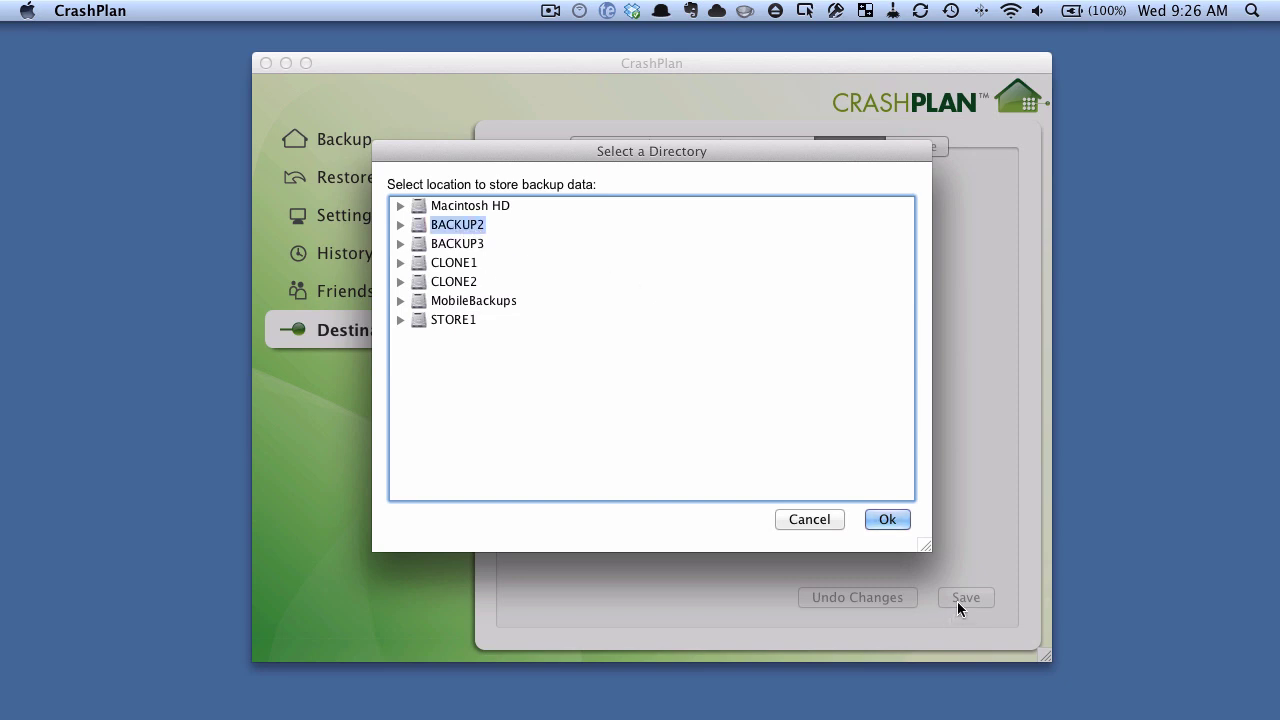
{"action": "left_click", "coordinate": [893, 519]}
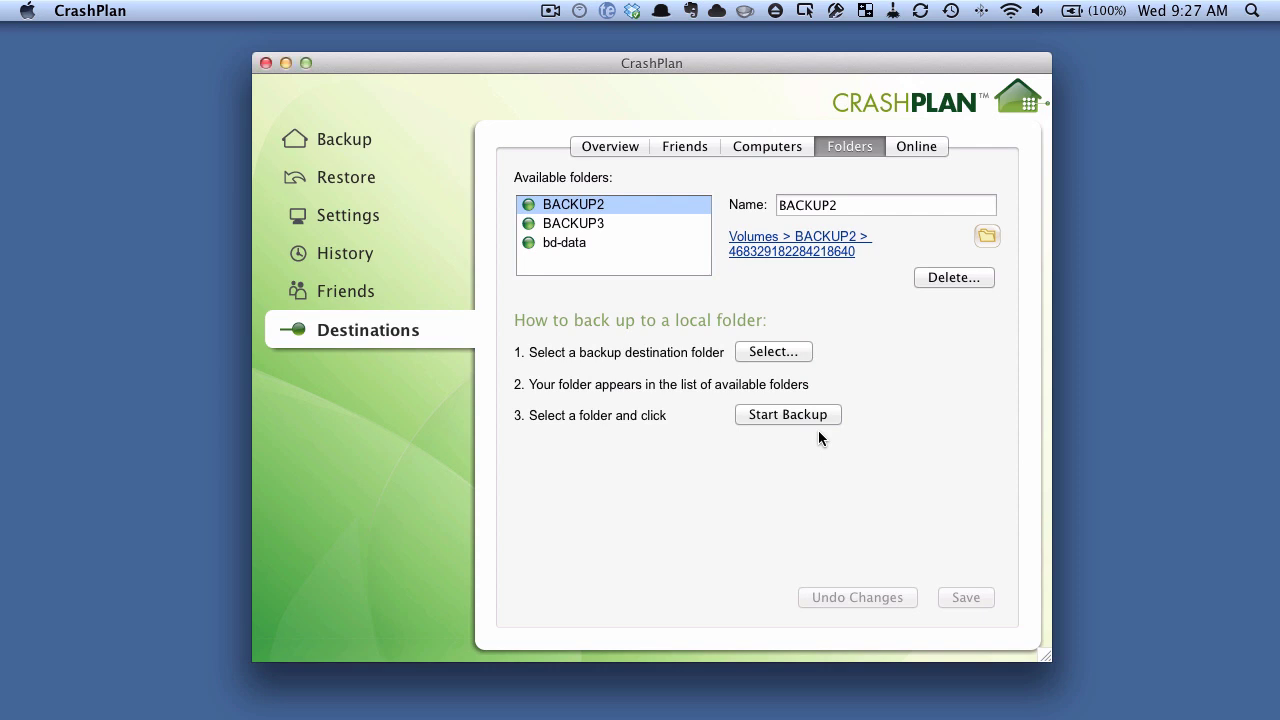
Choose the home folder's Desktop as the files to back up in the Test backup set.
{"action": "left_click", "coordinate": [333, 220]}
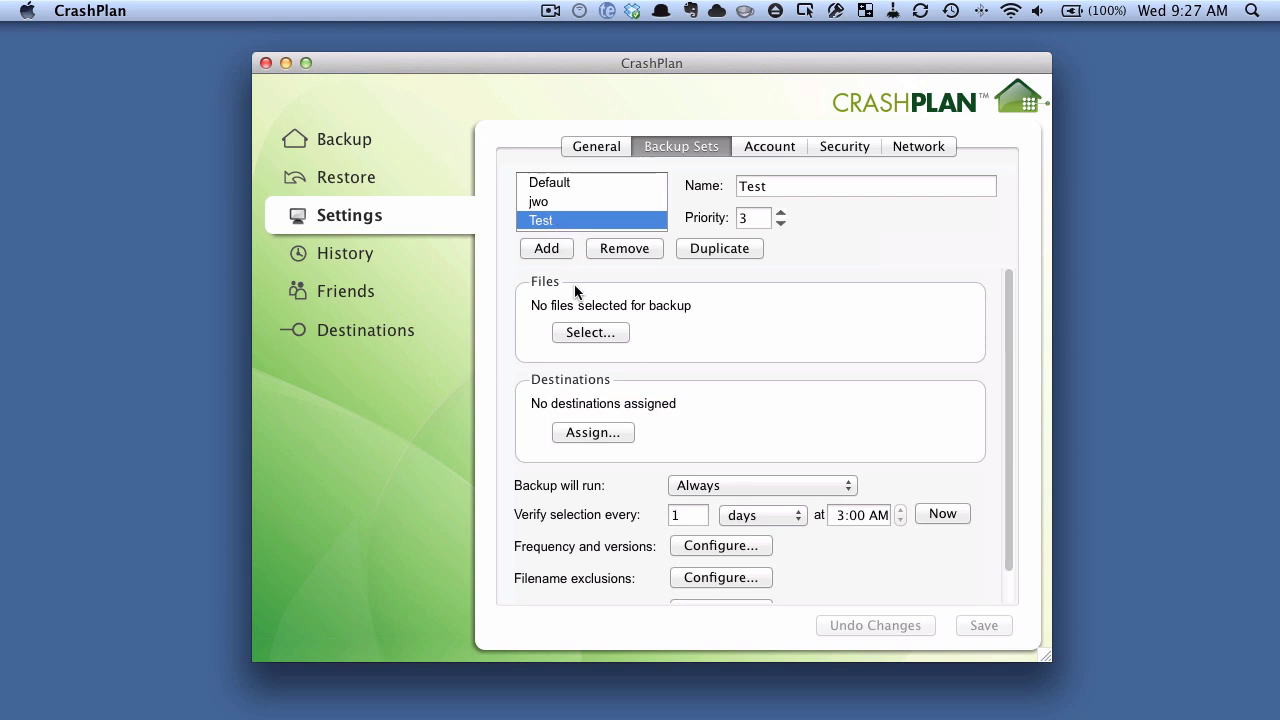
{"action": "left_click", "coordinate": [617, 333]}
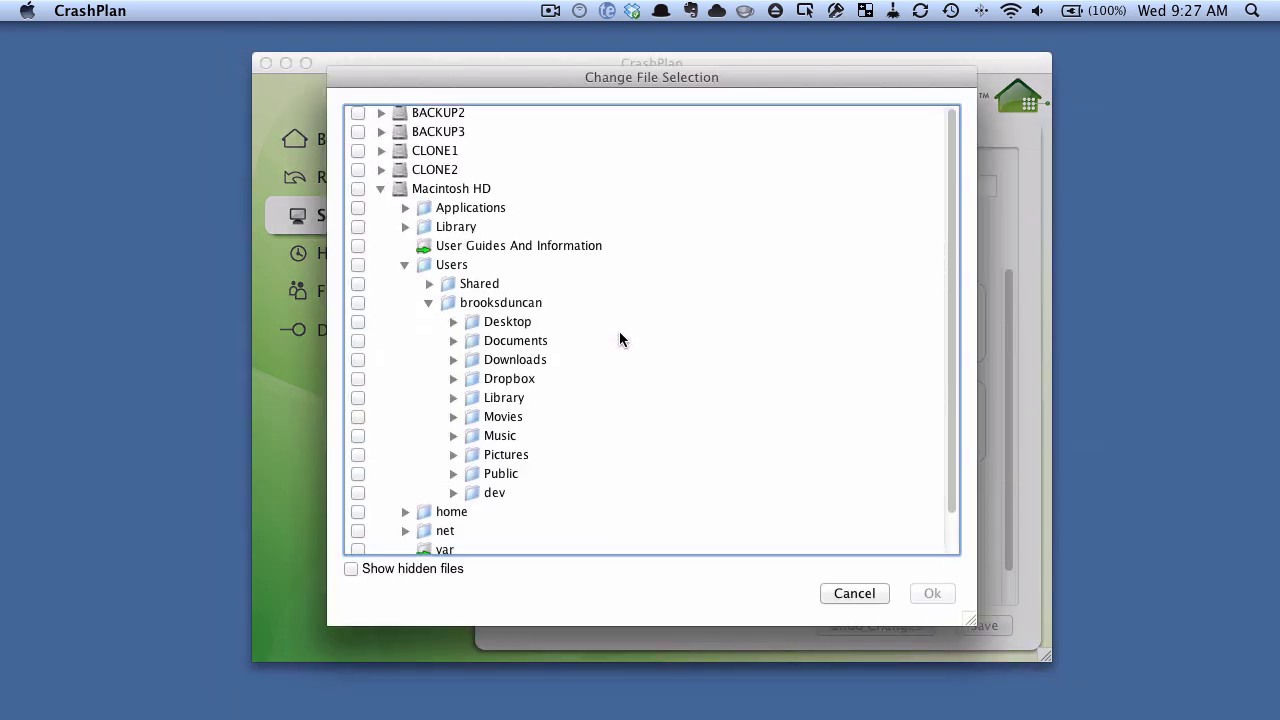
{"action": "left_click", "coordinate": [358, 321]}
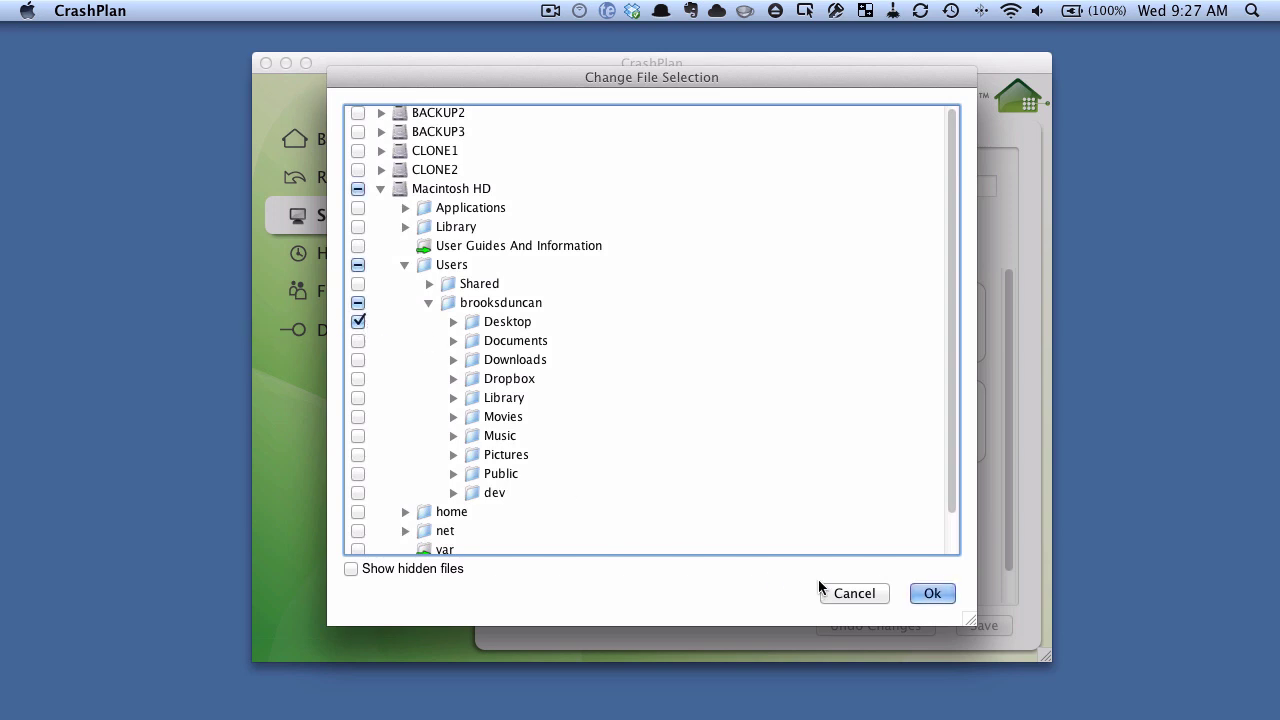
{"action": "left_click", "coordinate": [946, 600]}
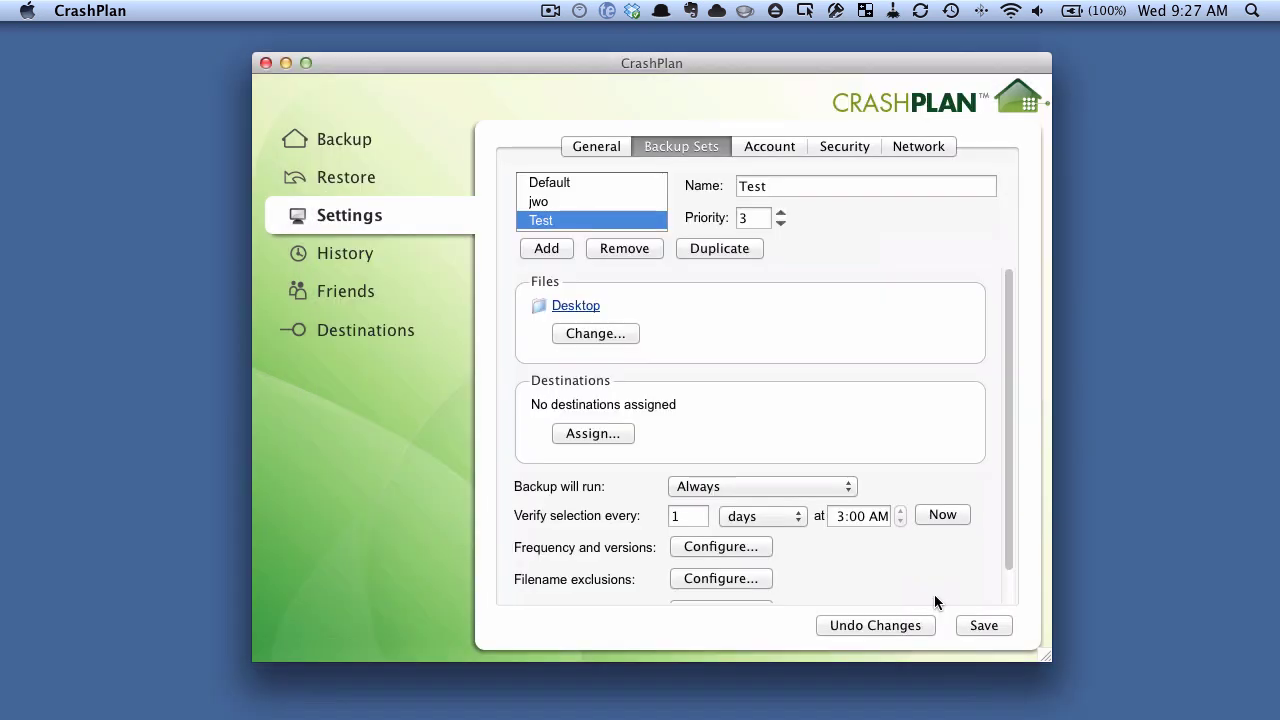
Assign BACKUP2 as the destination of the Test backup set and save the changes.
{"action": "left_click", "coordinate": [619, 434]}
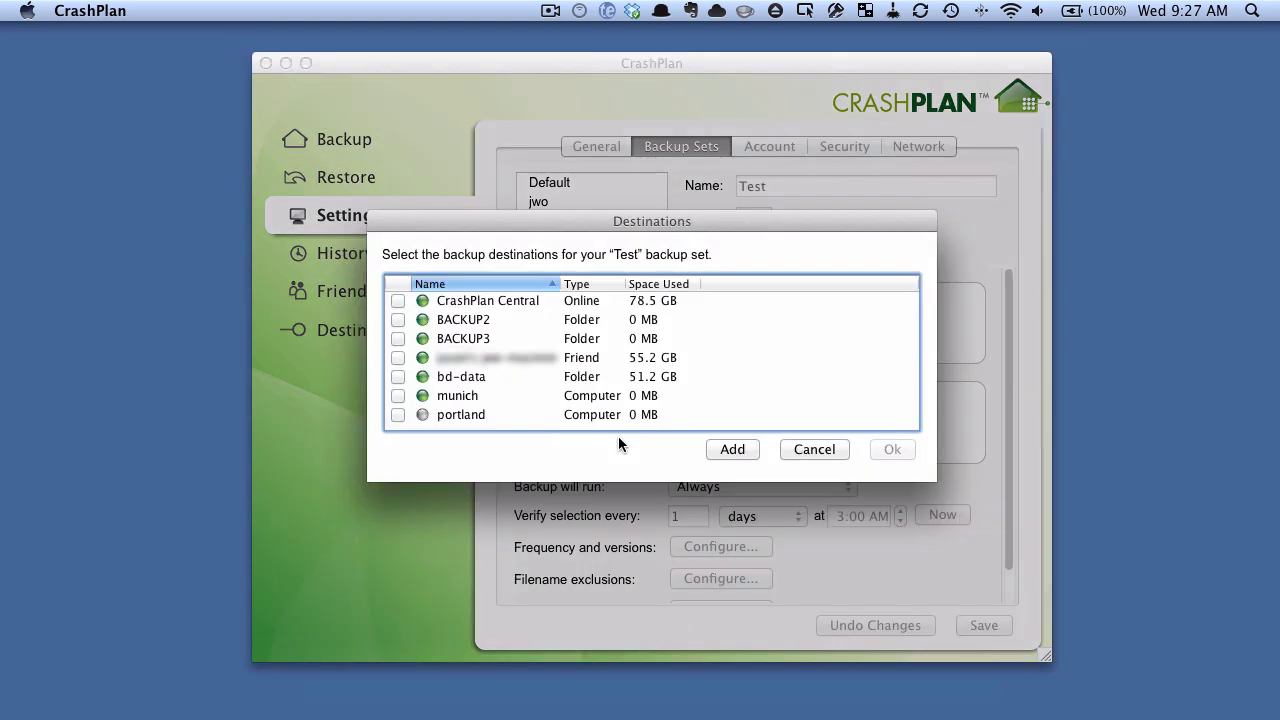
{"action": "left_click", "coordinate": [398, 320]}
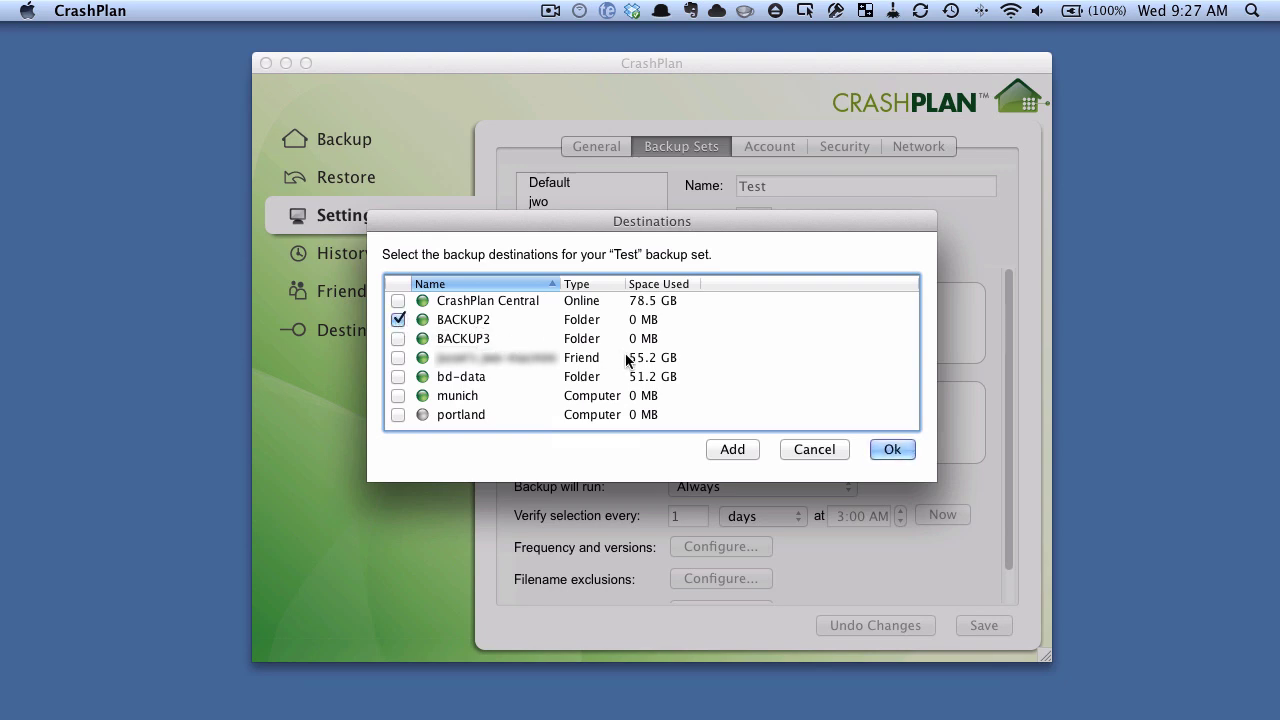
{"action": "left_click", "coordinate": [890, 450]}
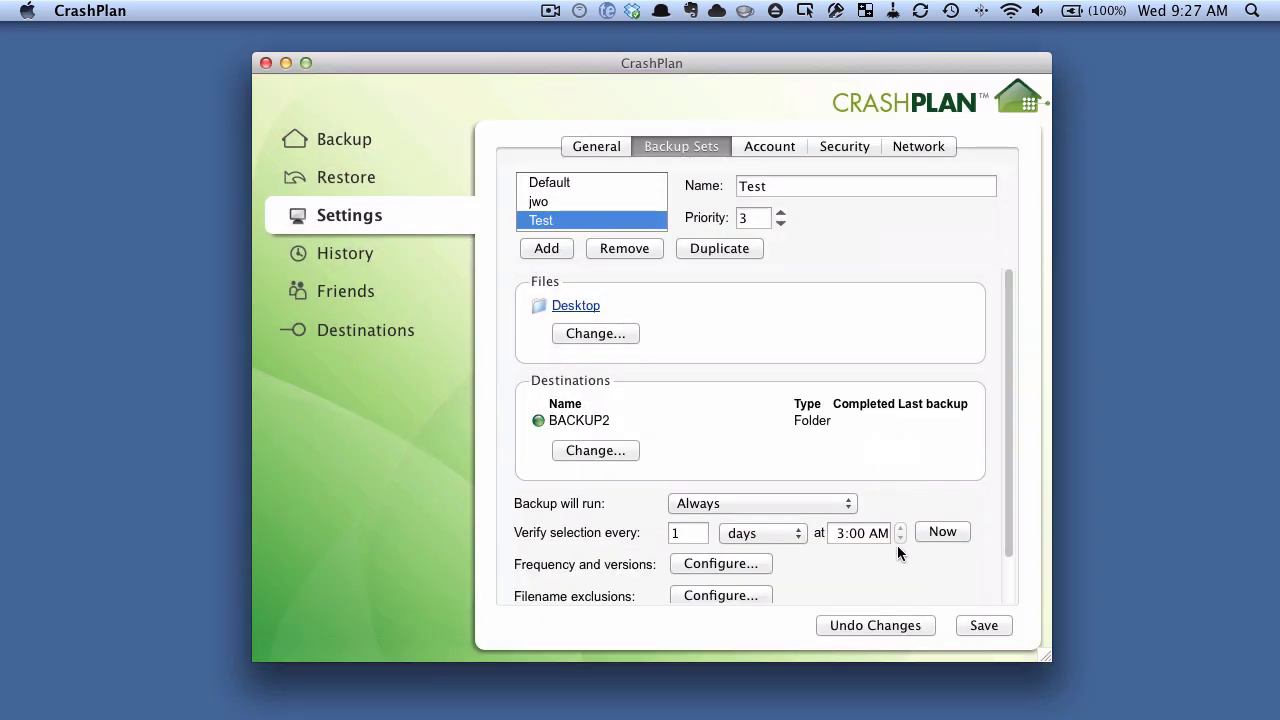
{"action": "scroll", "coordinate": [898, 545], "scroll_direction": "down", "scroll_amount": 3}
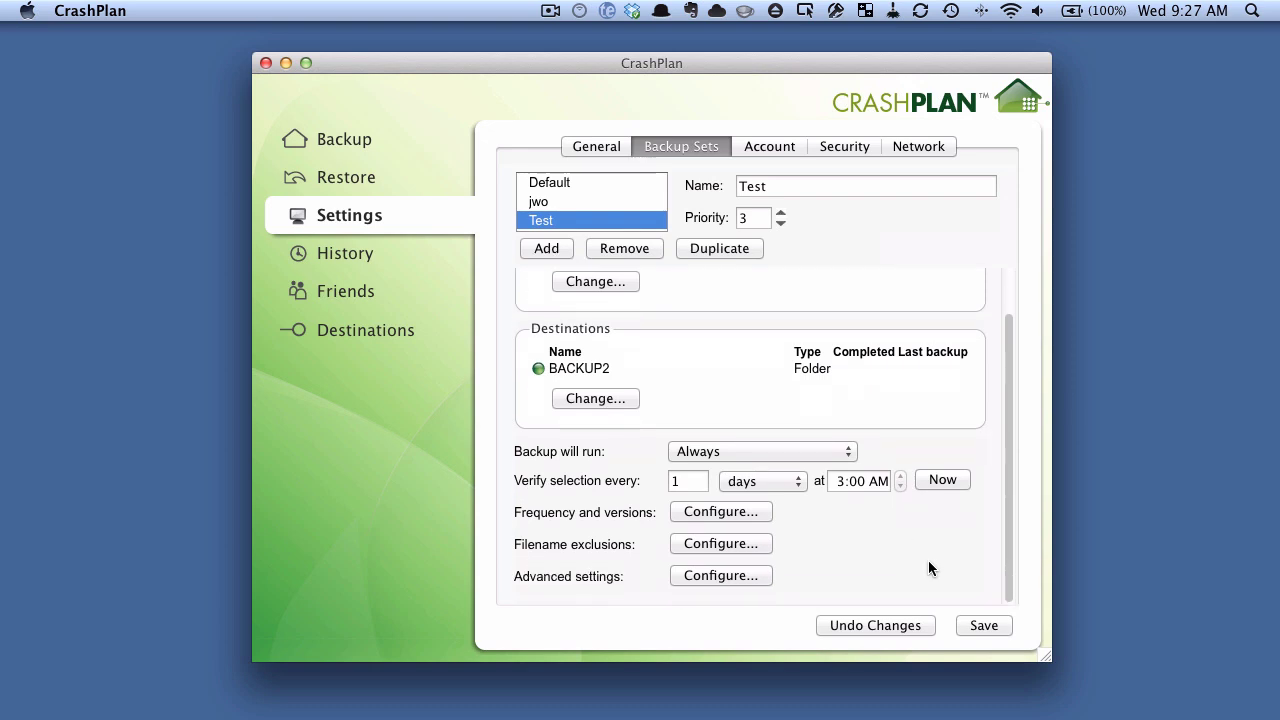
{"action": "left_click", "coordinate": [980, 625]}
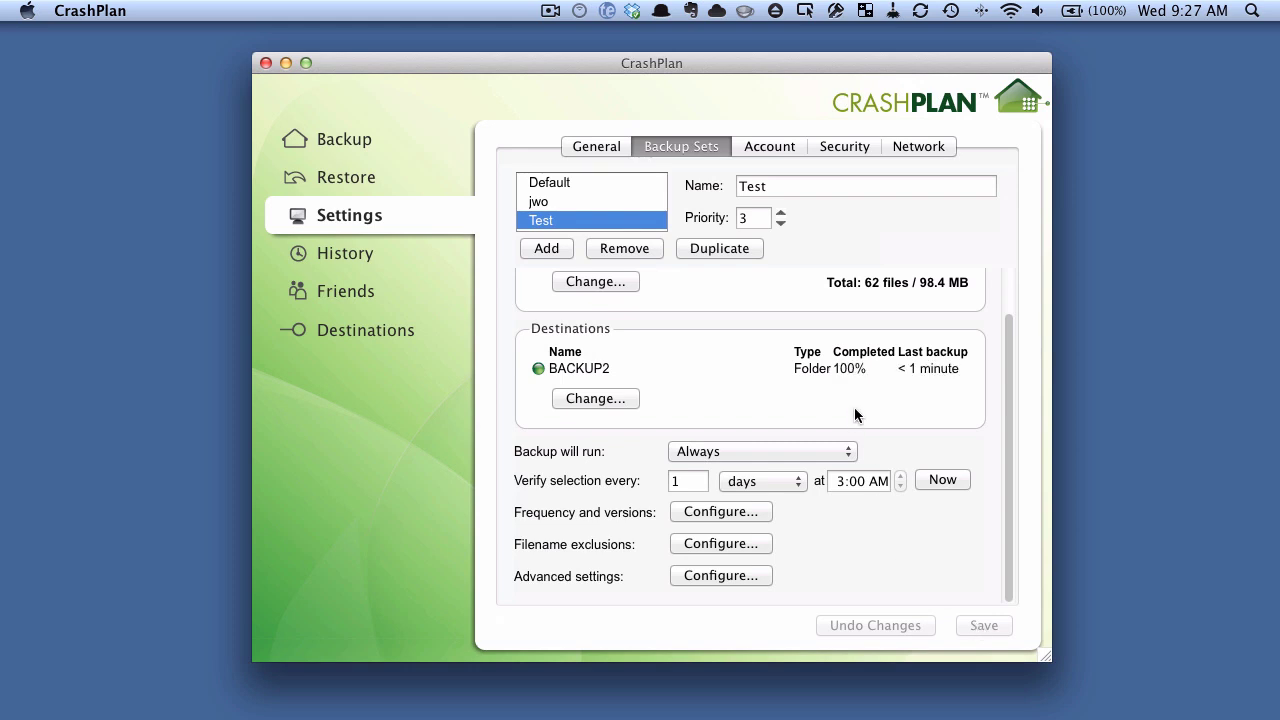
{"action": "mouse_move", "coordinate": [843, 401]}
{"action": "left_mouse_down"}
{"action": "mouse_move", "coordinate": [855, 401]}
{"action": "mouse_move", "coordinate": [772, 388]}
{"action": "mouse_move", "coordinate": [896, 365]}
{"action": "left_mouse_up"}
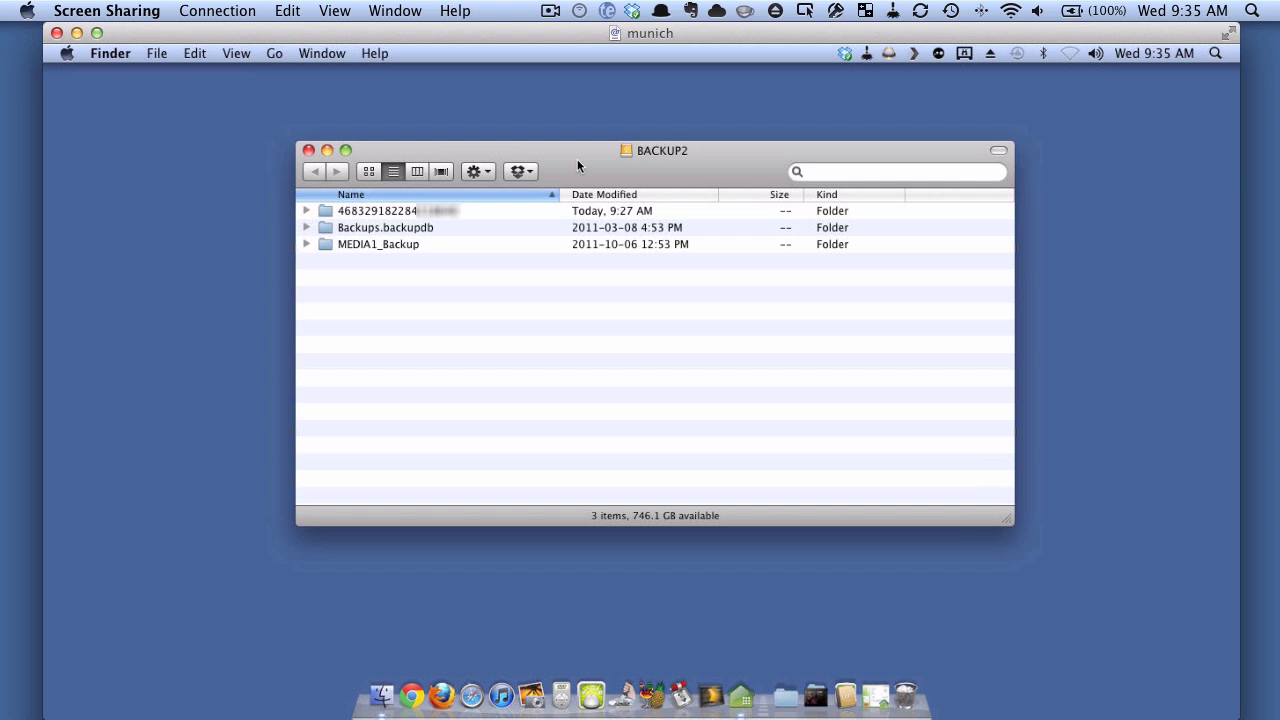
In the Screen Sharing session on munich, select the numbered archive folder on BACKUP2 in Finder and bring up CrashPlan.
{"action": "left_click", "coordinate": [400, 212]}
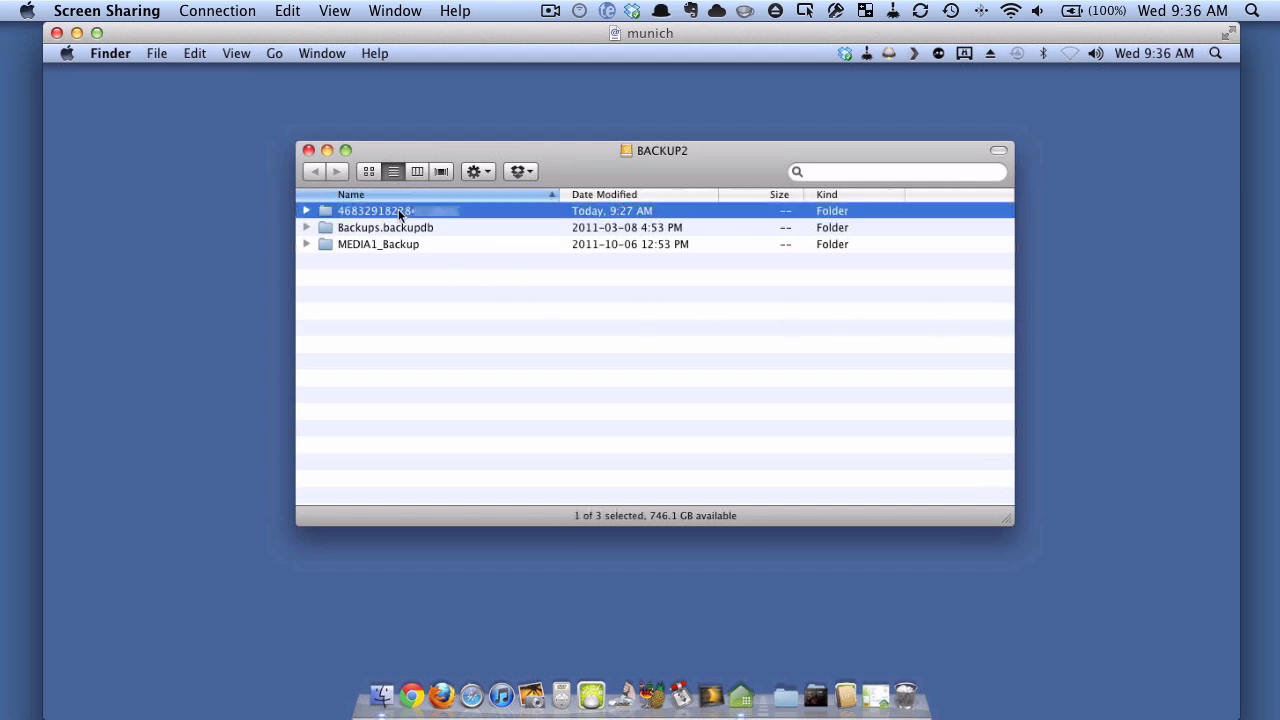
{"action": "left_click", "coordinate": [308, 212]}
{"action": "left_click", "coordinate": [745, 697]}
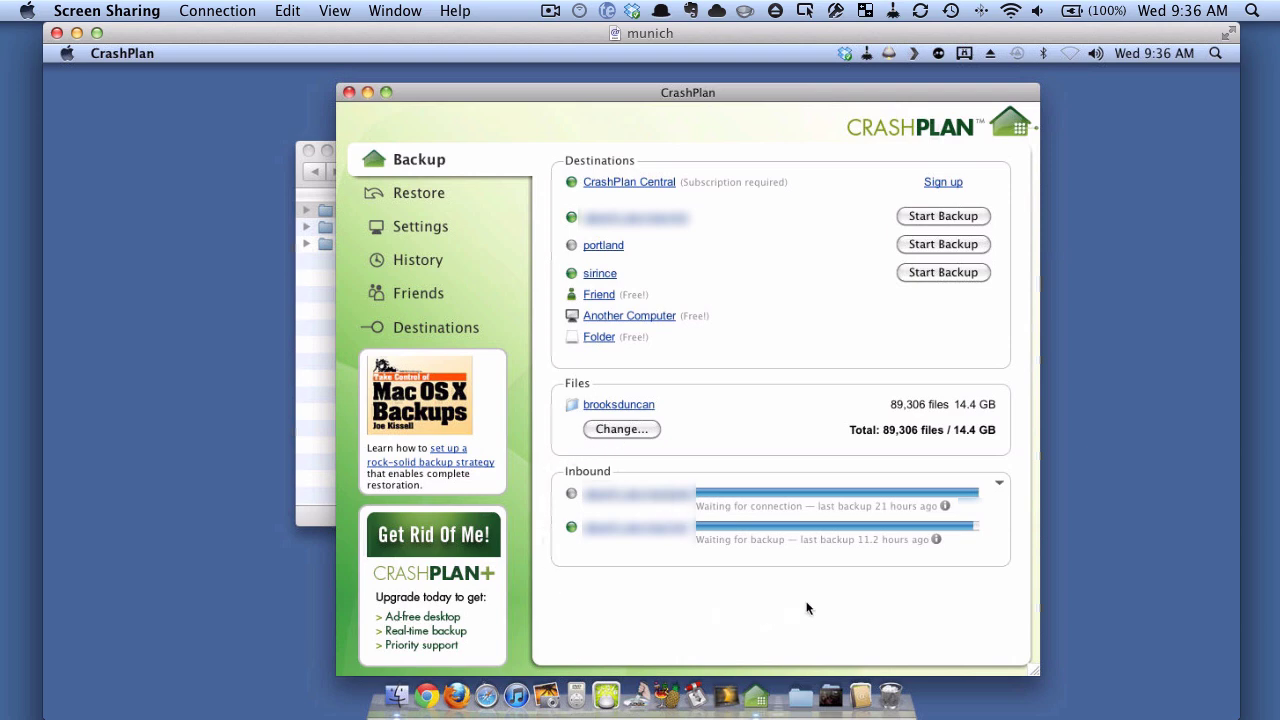
Attach the numbered archive folder on BACKUP2 as an inbound backup archive on munich.
{"action": "left_click", "coordinate": [1001, 486]}
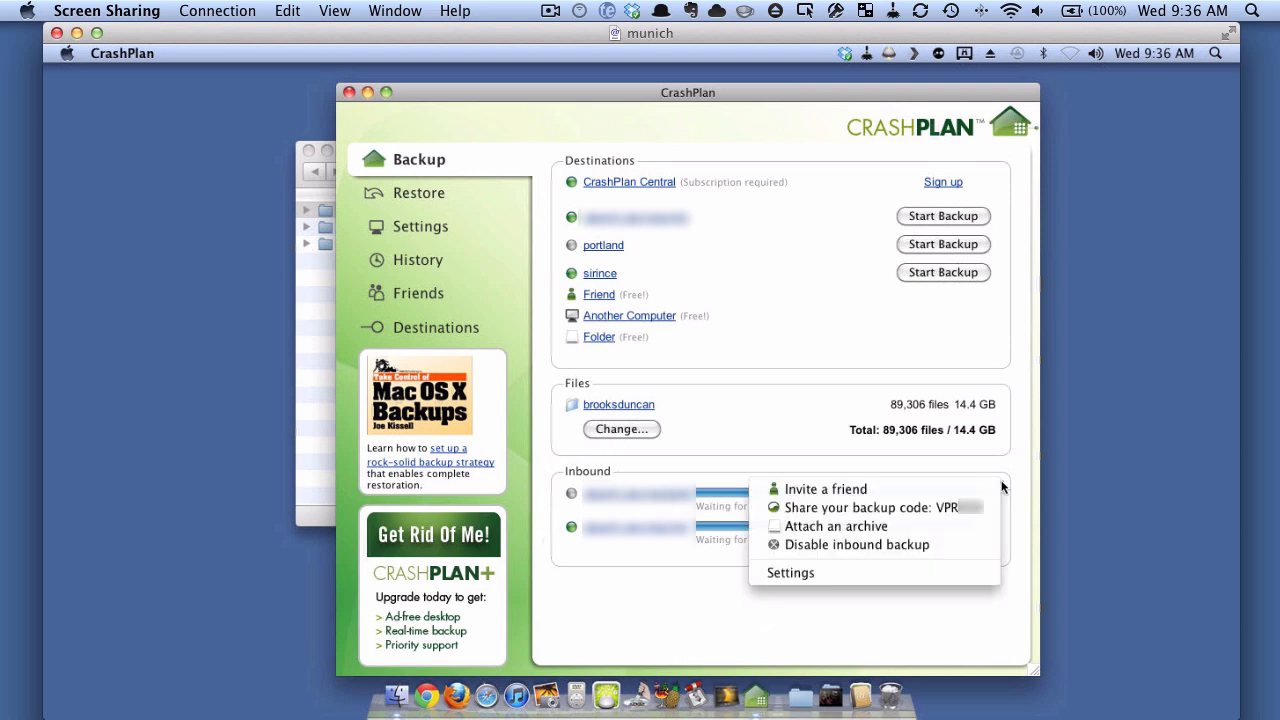
{"action": "left_click", "coordinate": [913, 532]}
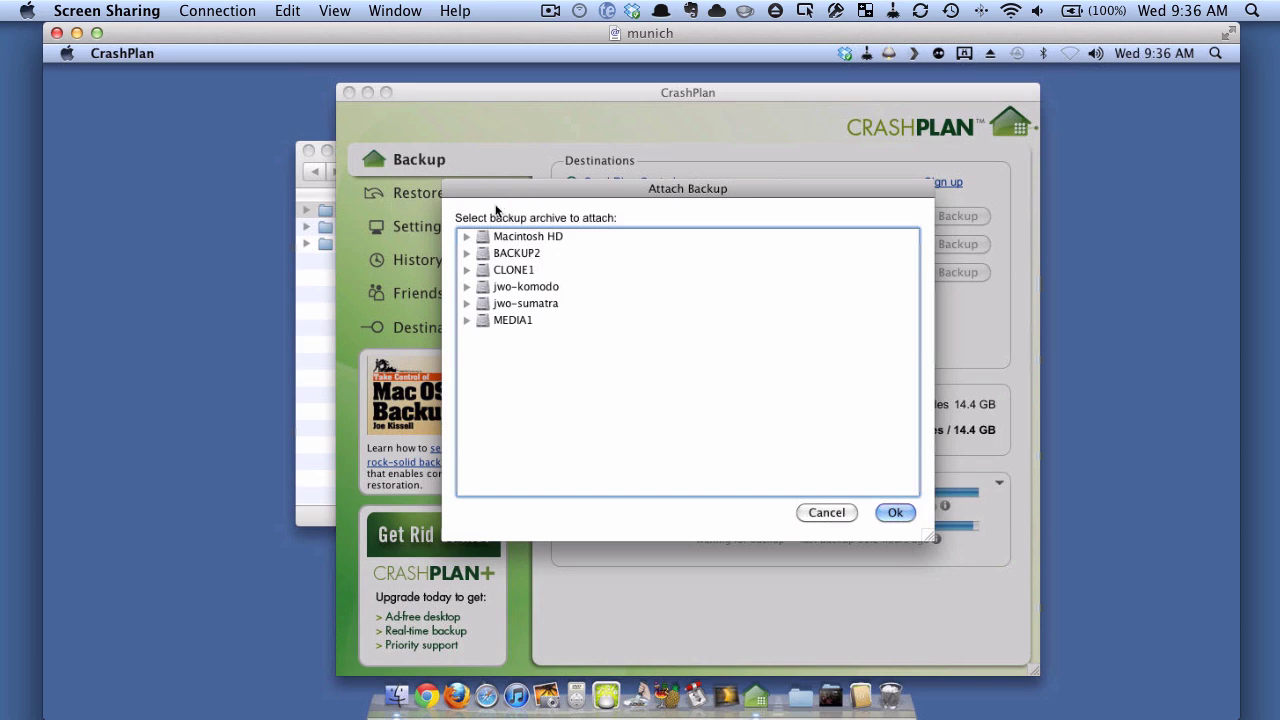
{"action": "left_click", "coordinate": [469, 256]}
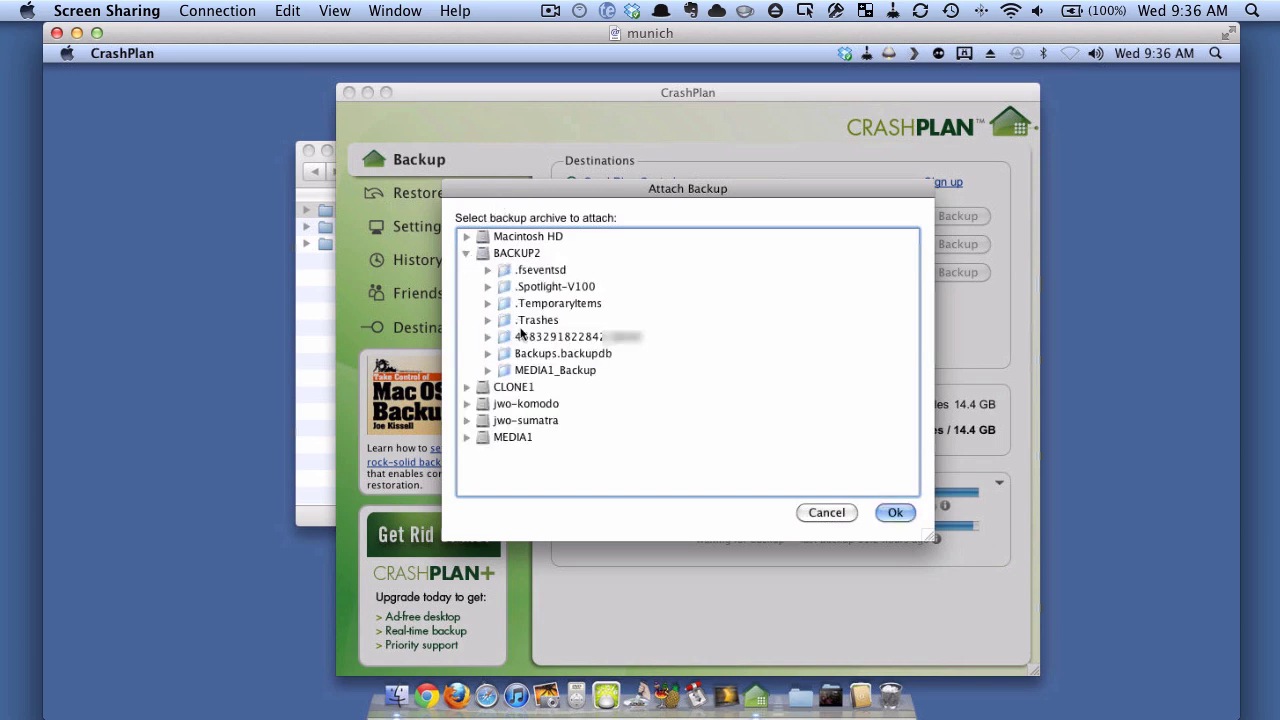
{"action": "left_click", "coordinate": [524, 336]}
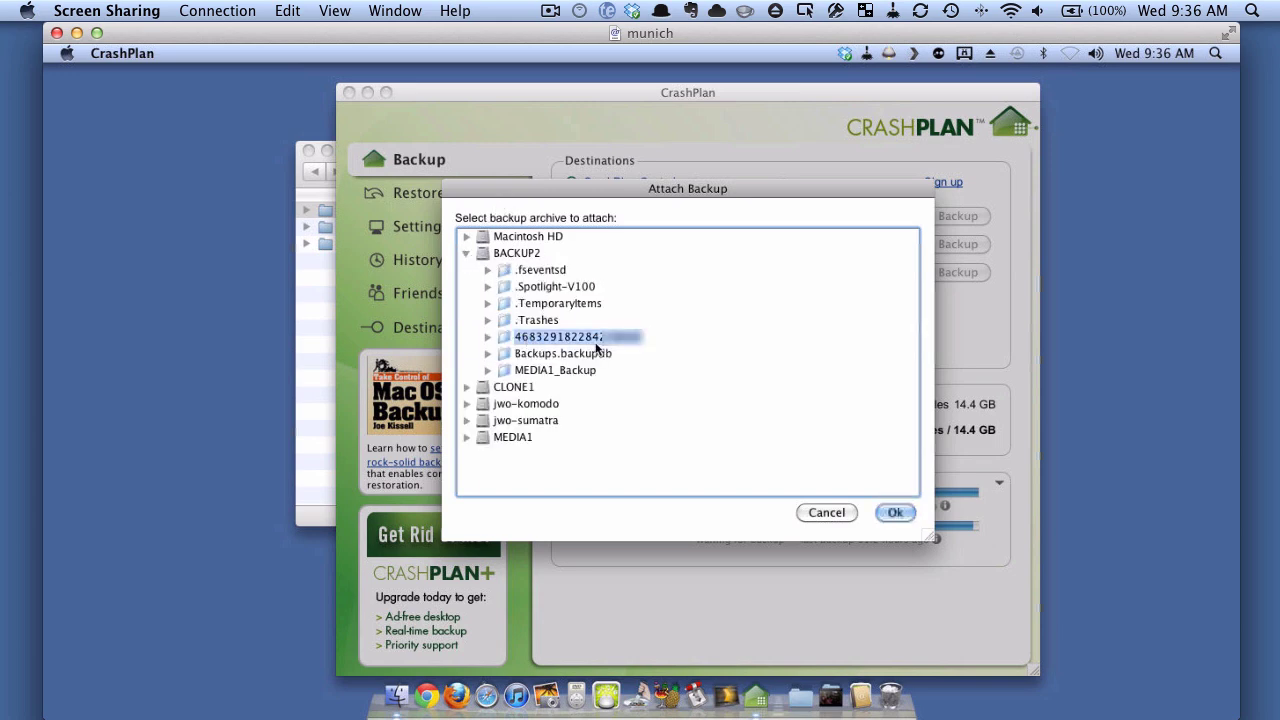
{"action": "left_click", "coordinate": [895, 513]}
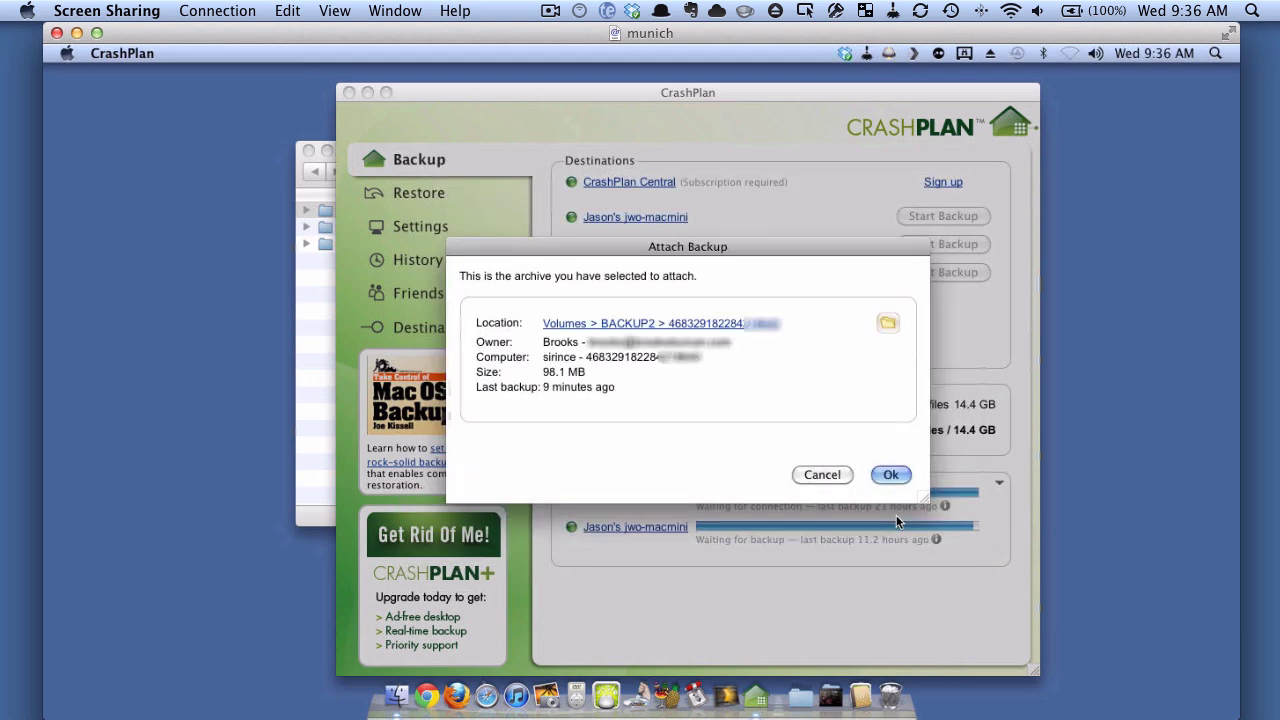
{"action": "left_click", "coordinate": [885, 475]}
{"action": "left_click", "coordinate": [893, 477]}
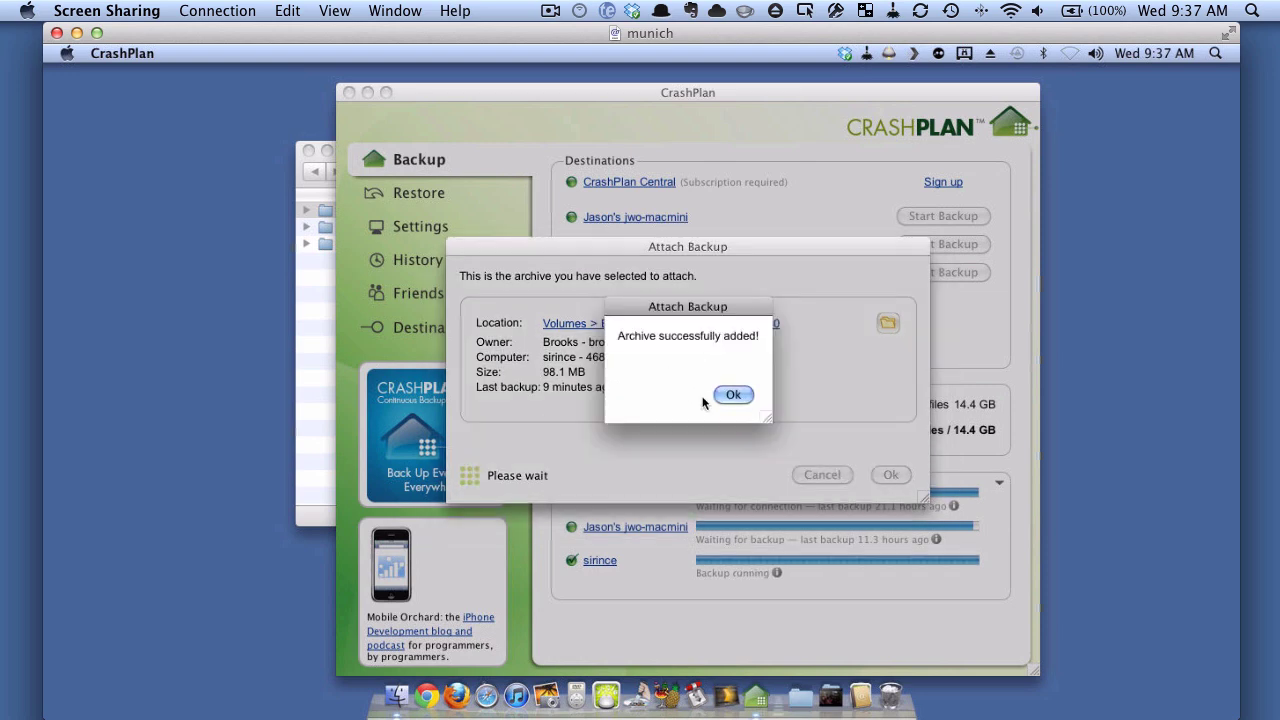
{"action": "left_click", "coordinate": [731, 394]}
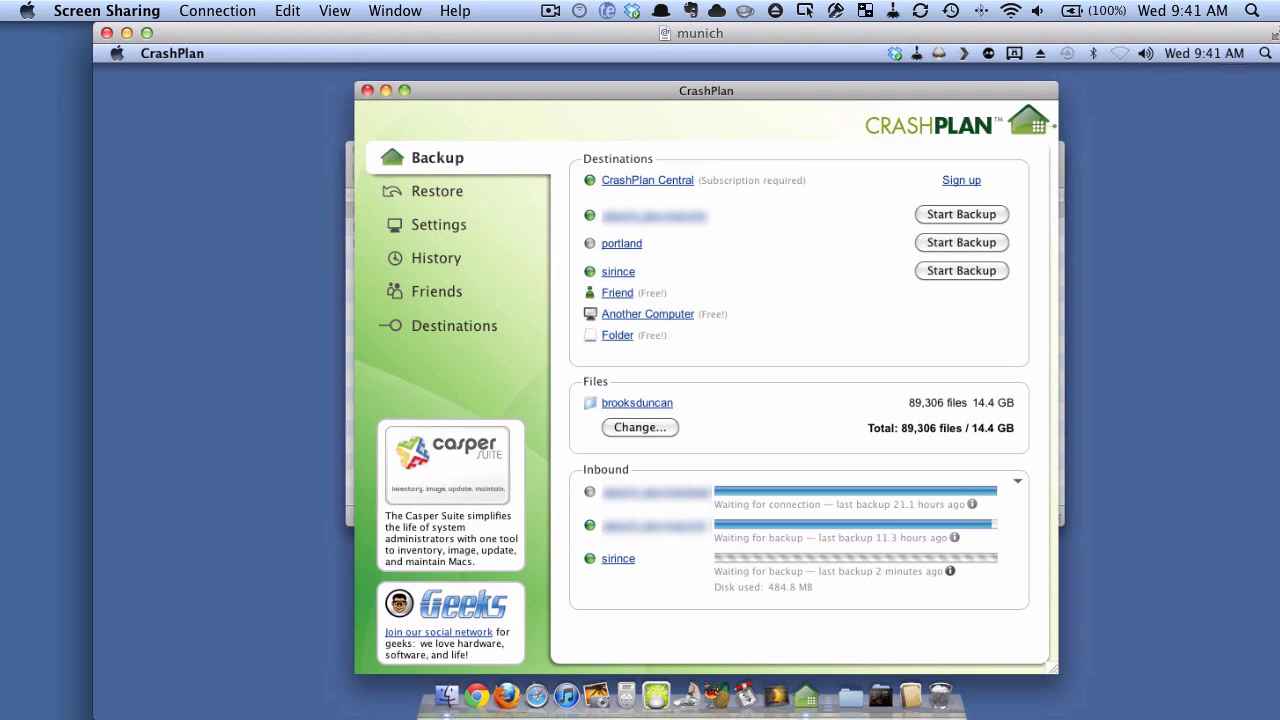
Close the munich Screen Sharing window and switch to the local CrashPlan.
{"action": "left_click_drag", "start_coordinate": [259, 34], "coordinate": [620, 97]}
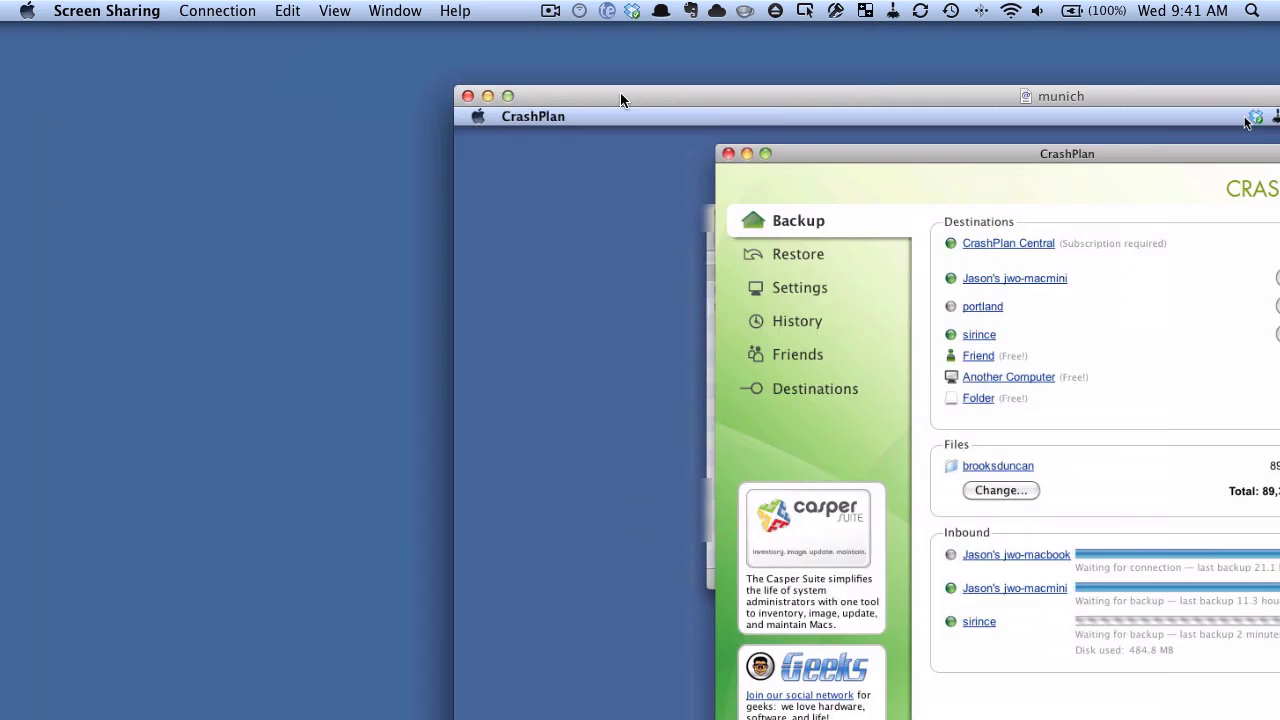
{"action": "key", "text": "super+w"}
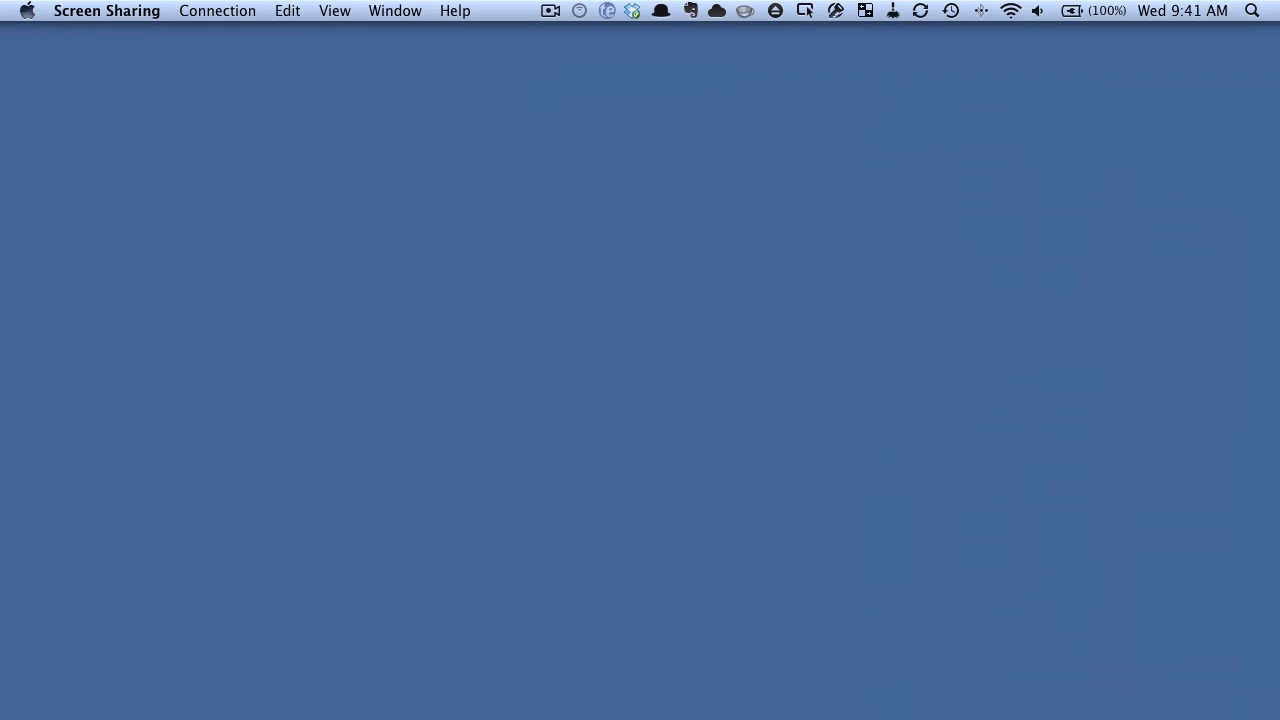
{"action": "key", "text": "super+Tab"}
Examine the backup status of the BACKUP2 and munich destinations in the Test backup set.
{"action": "scroll", "coordinate": [657, 493], "scroll_direction": "down", "scroll_amount": 1}
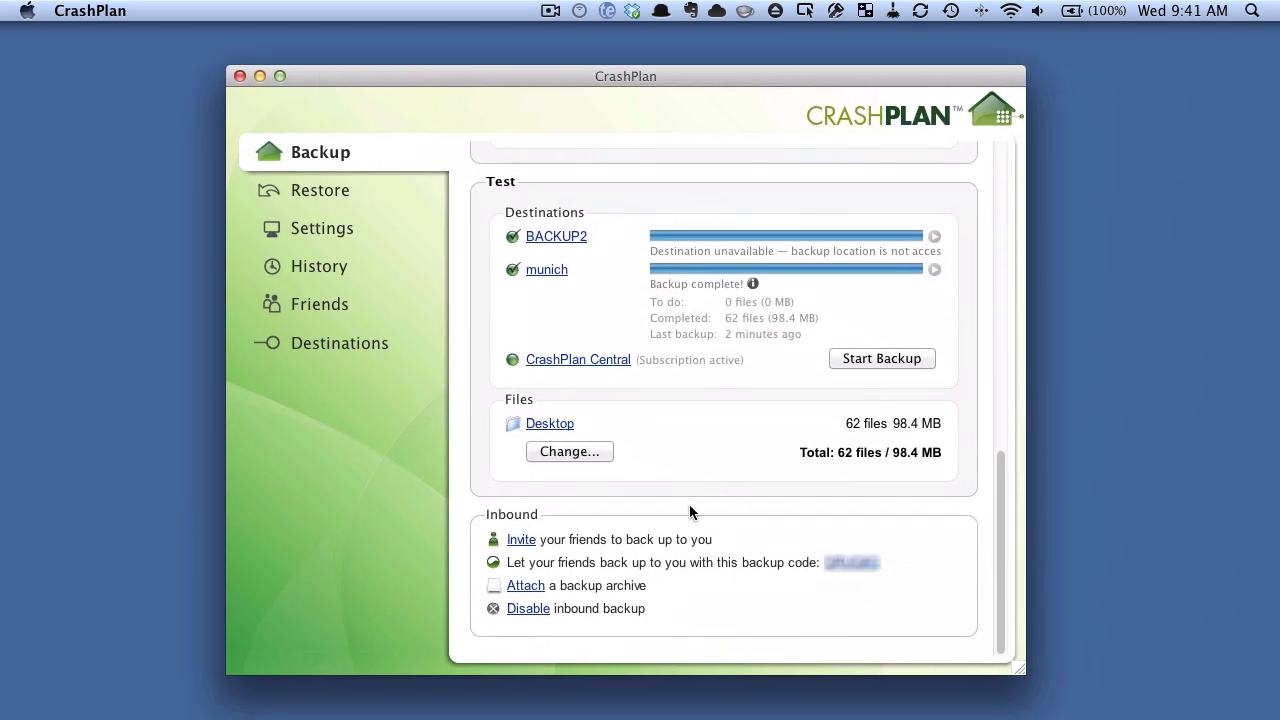
{"action": "scroll", "coordinate": [604, 514], "scroll_direction": "up", "scroll_amount": 3}
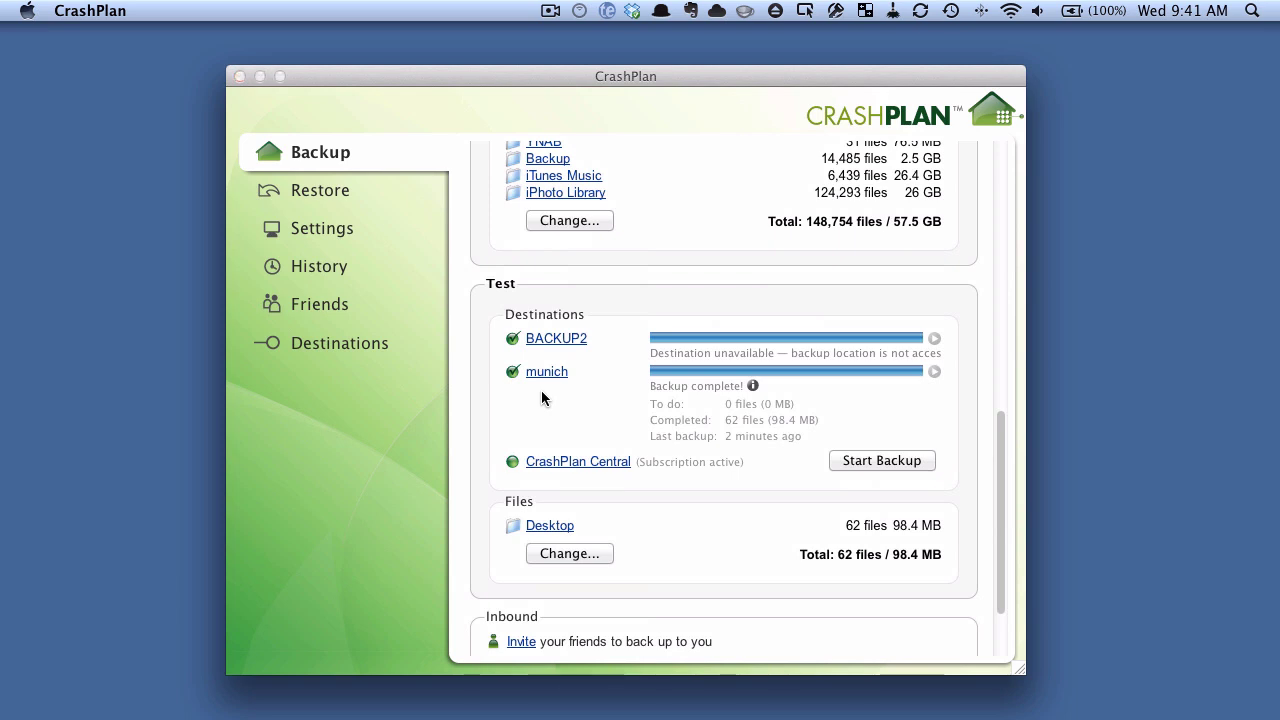
{"action": "mouse_move", "coordinate": [894, 337]}
{"action": "left_mouse_down"}
{"action": "mouse_move", "coordinate": [512, 345]}
{"action": "mouse_move", "coordinate": [712, 418]}
{"action": "mouse_move", "coordinate": [968, 402]}
{"action": "left_mouse_up"}
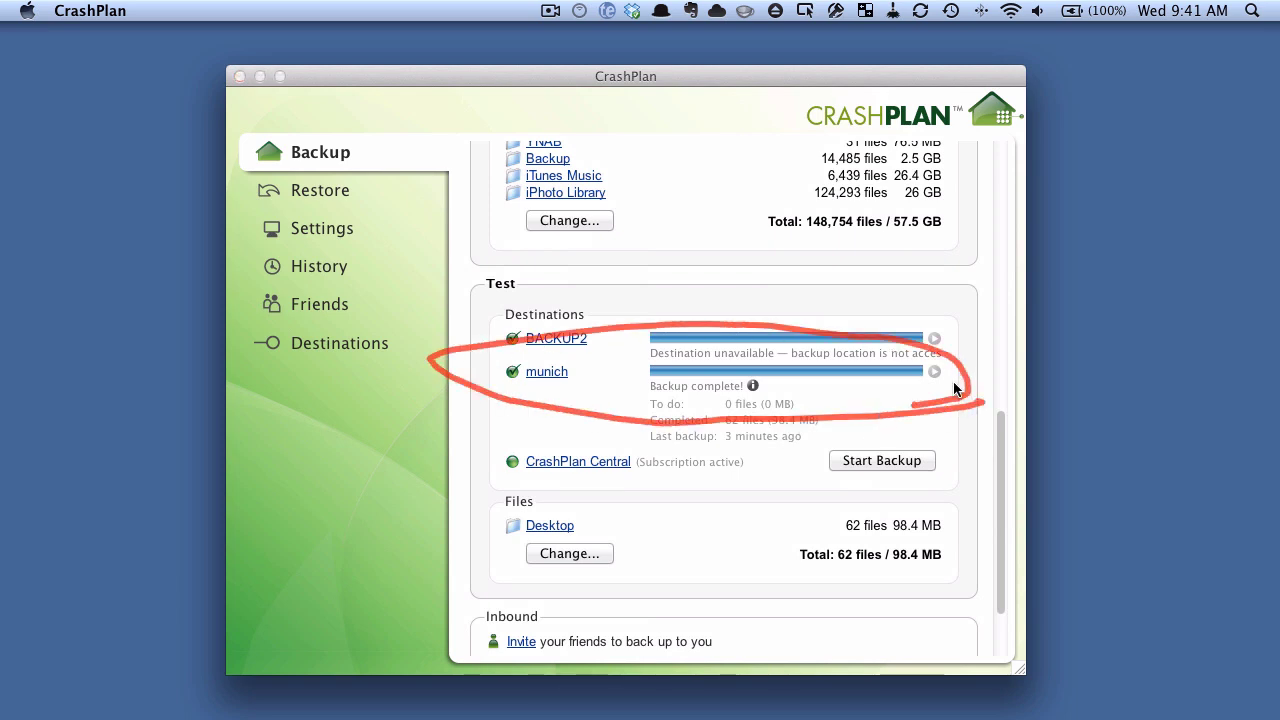
{"action": "key", "text": "Escape"}
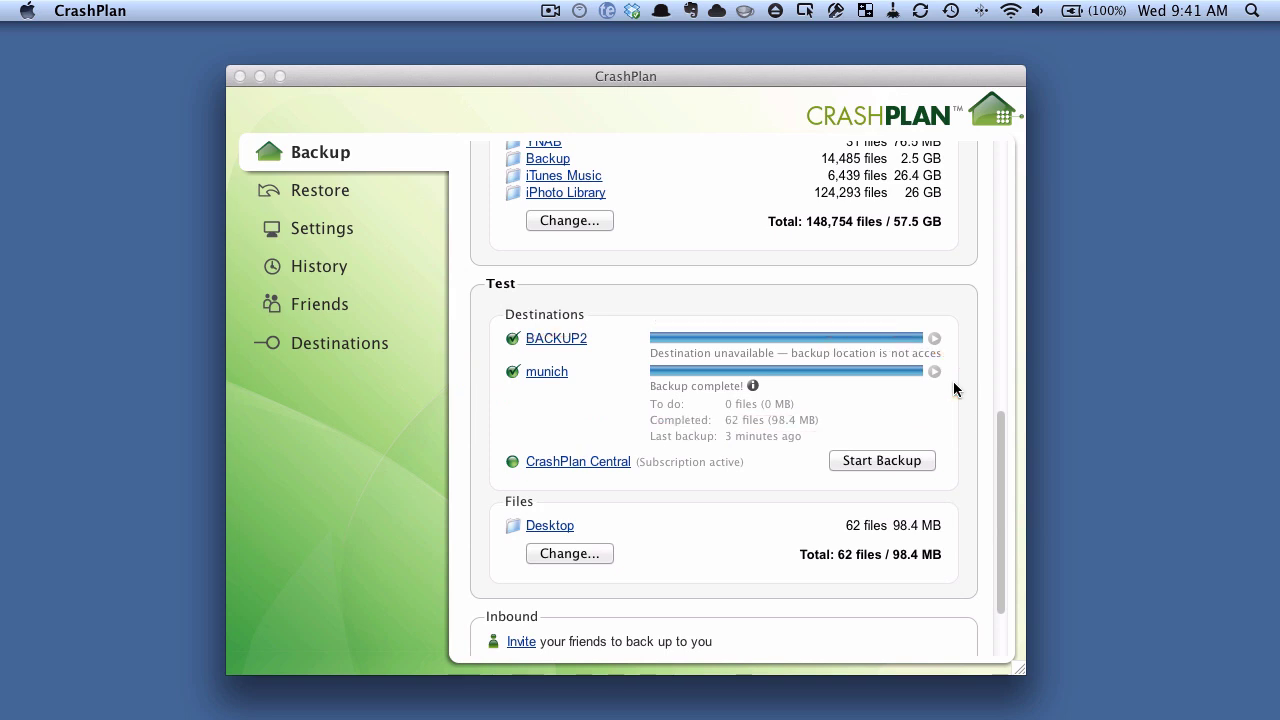